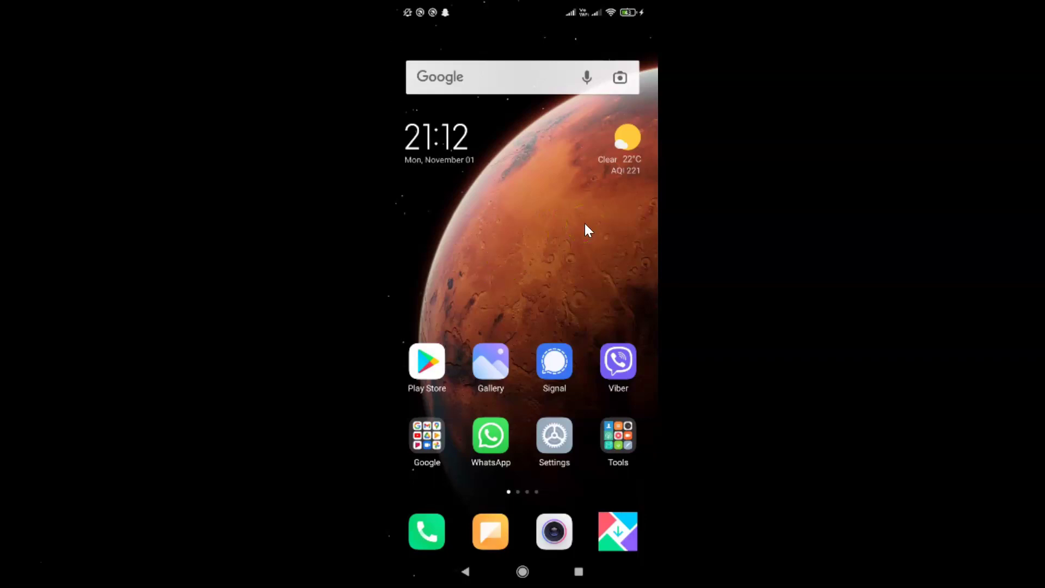
Step: Tap the Viber app icon on the Android home screen
left_click(626, 357)
Step: Launch Viber and go to its Settings page from the More menu
left_click(630, 355)
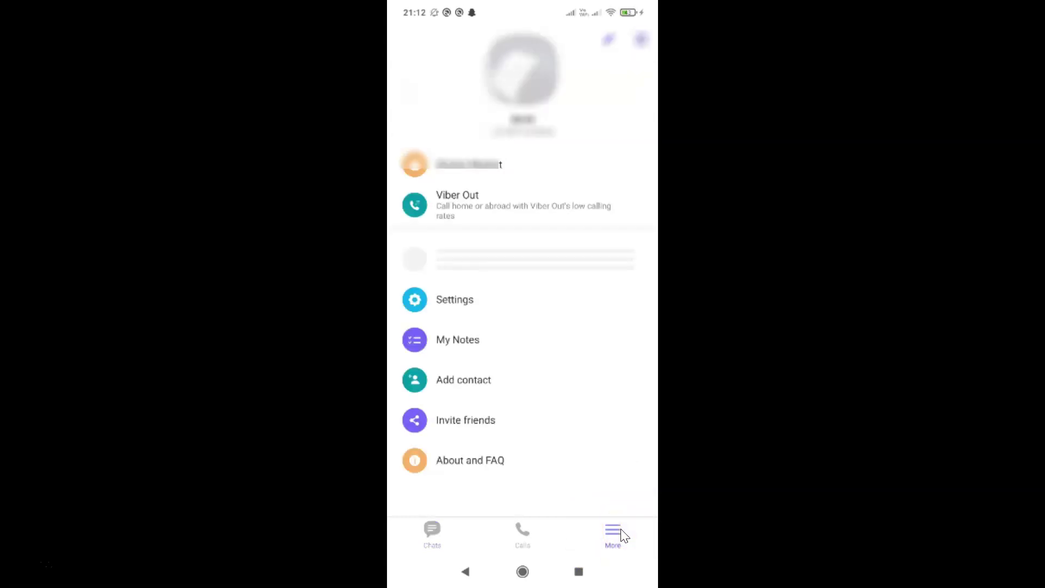
left_click(454, 302)
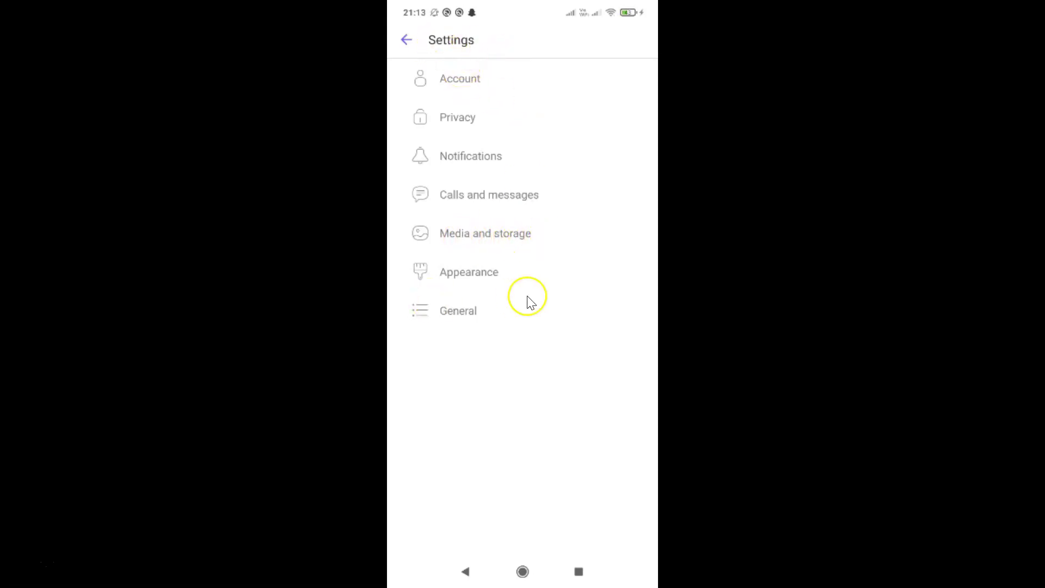
Step: Open the Media and storage category in Viber Settings
left_click(494, 234)
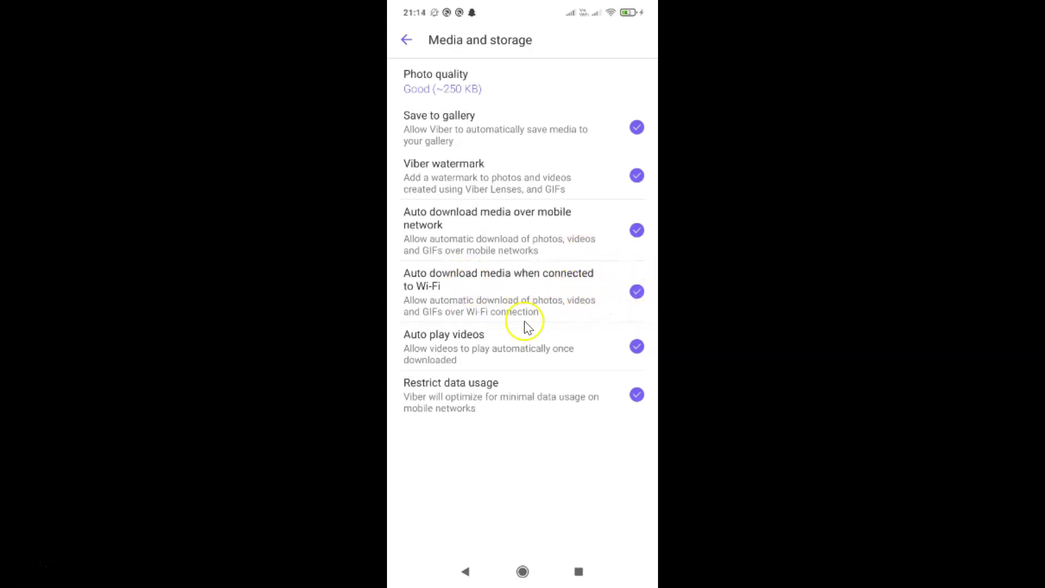
Step: Uncheck 'Auto download media when connected to Wi-Fi'
left_click(541, 286)
Step: Back out of Media and storage and Settings to the Chats tab
left_click(408, 40)
left_click(408, 40)
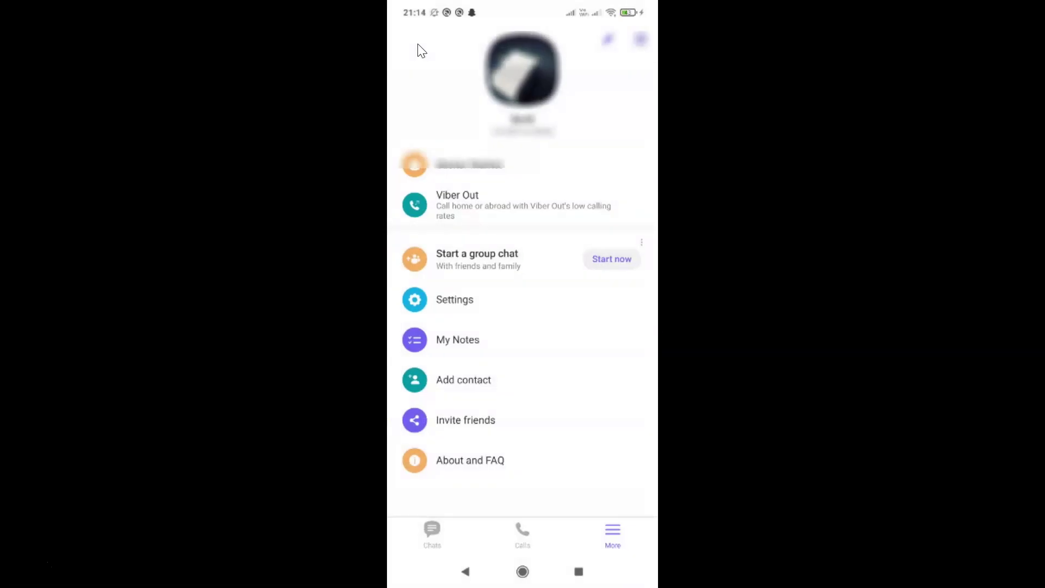
left_click(429, 530)
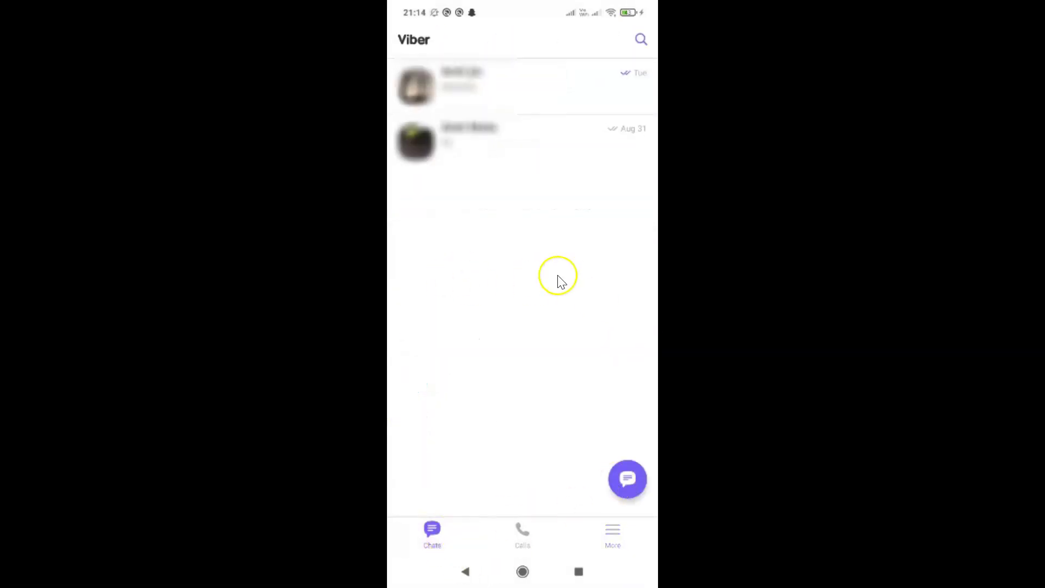